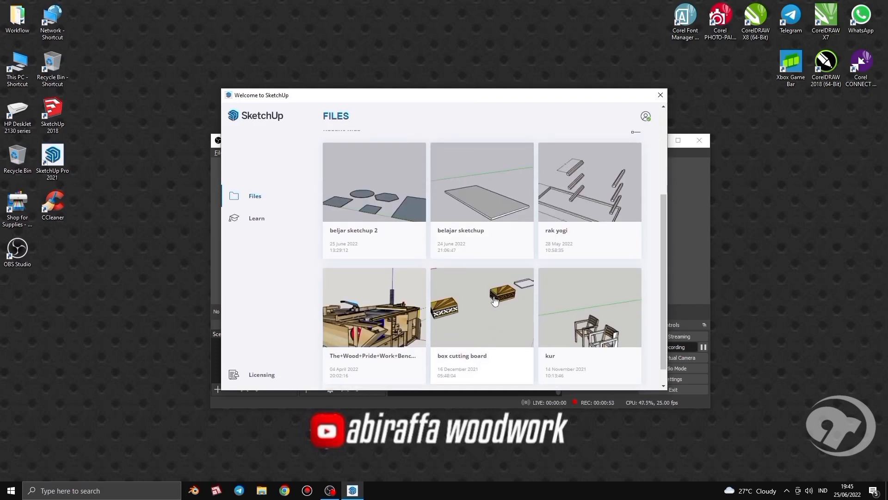
# - Create a new model from the Simple template in inches and erase the default human figure
pyautogui.scroll(3, 490, 276)
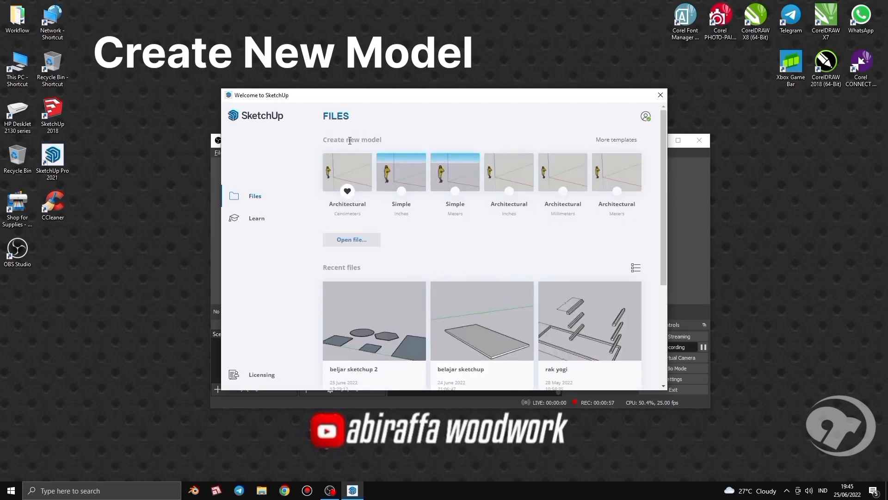
pyautogui.click(412, 180)
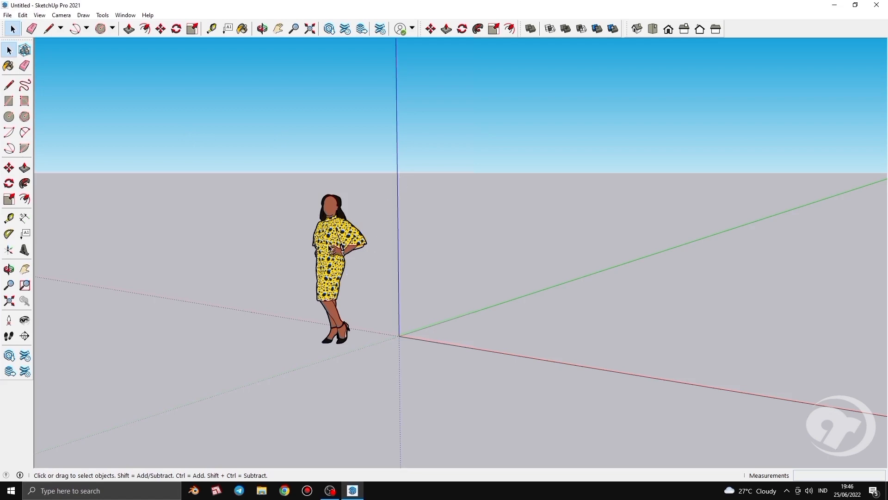
pyautogui.rightClick(329, 236)
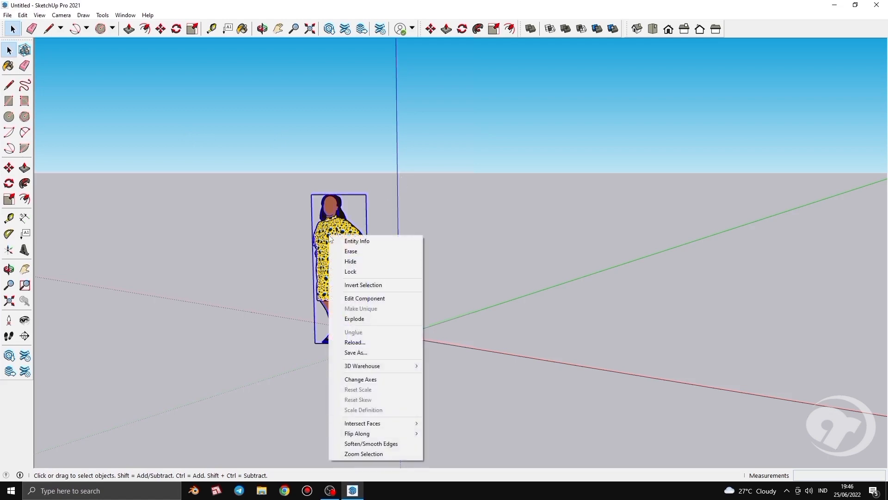
pyautogui.click(351, 252)
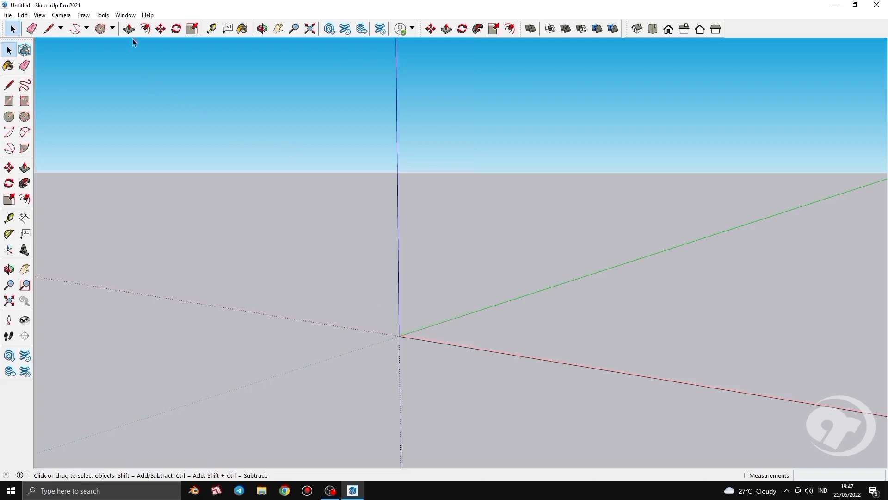
# - Set the model's measurement units to decimal format with length in centimeters and a length display precision of 0,0 cm
pyautogui.click(125, 15)
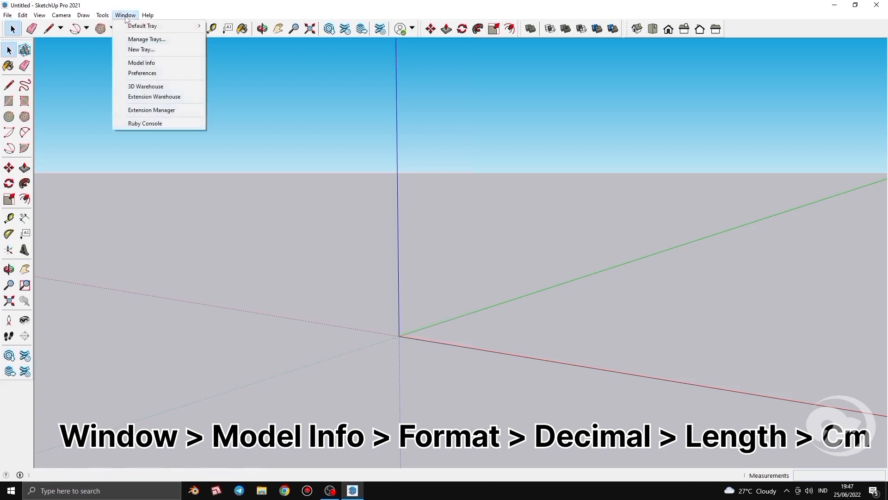
pyautogui.click(142, 62)
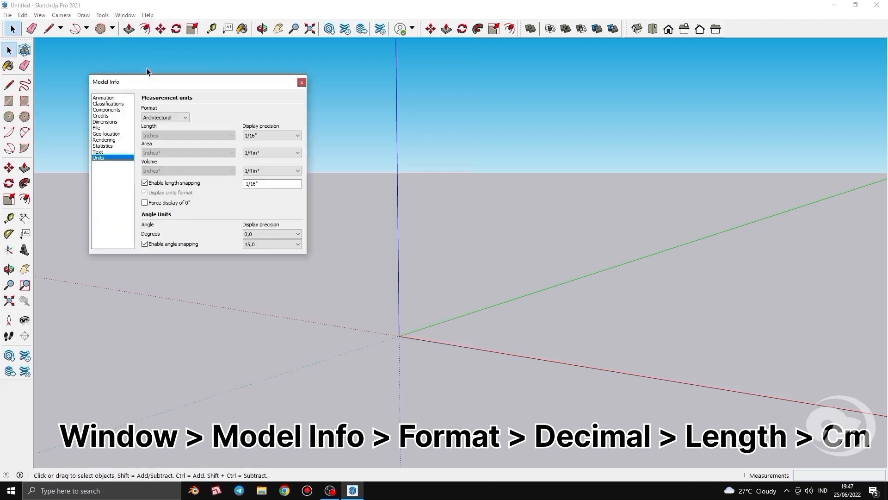
pyautogui.click(183, 118)
pyautogui.click(153, 132)
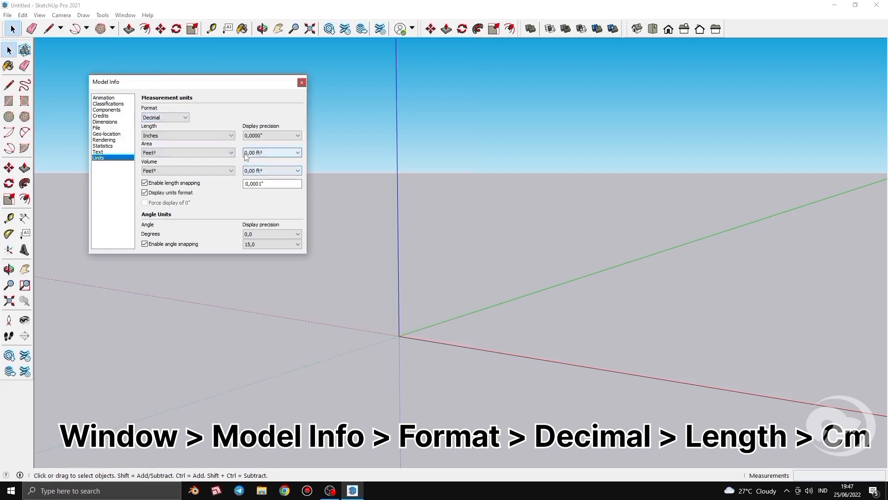
pyautogui.click(231, 135)
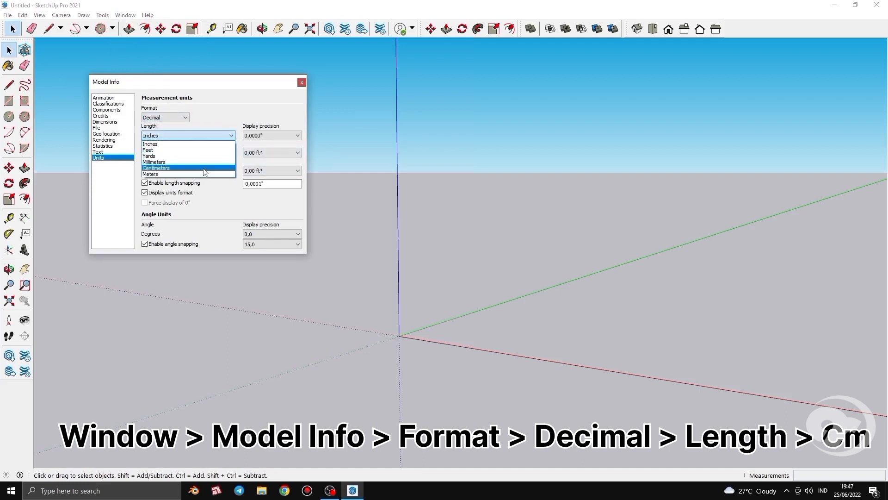
pyautogui.click(227, 172)
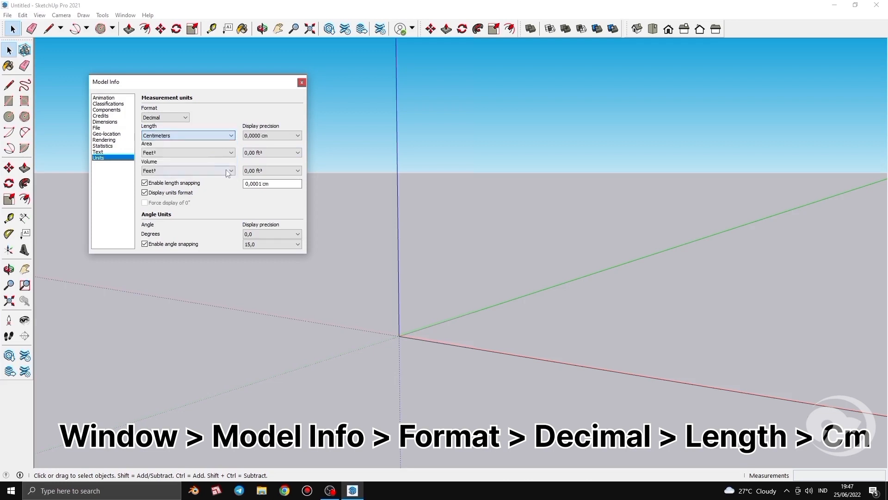
pyautogui.click(298, 136)
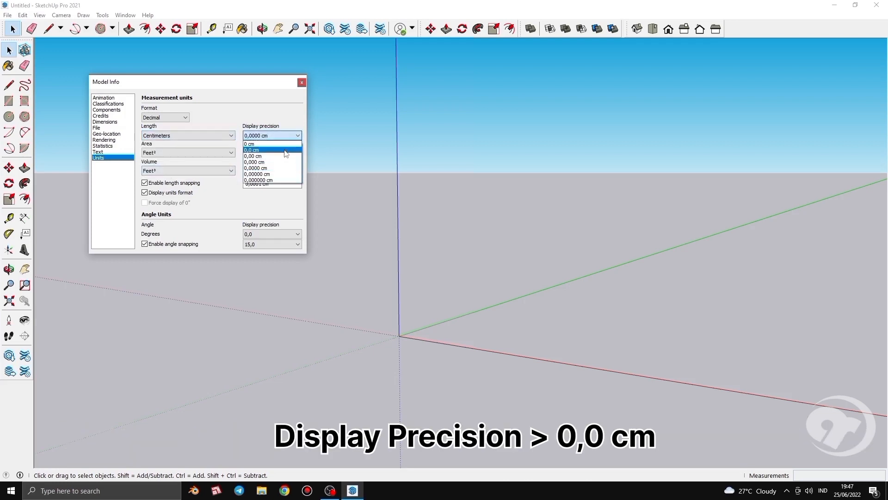
pyautogui.click(285, 150)
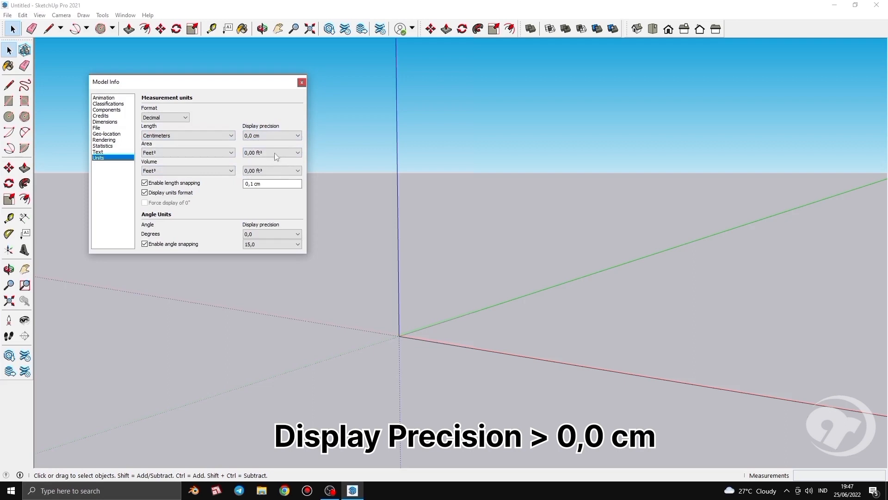
pyautogui.click(301, 83)
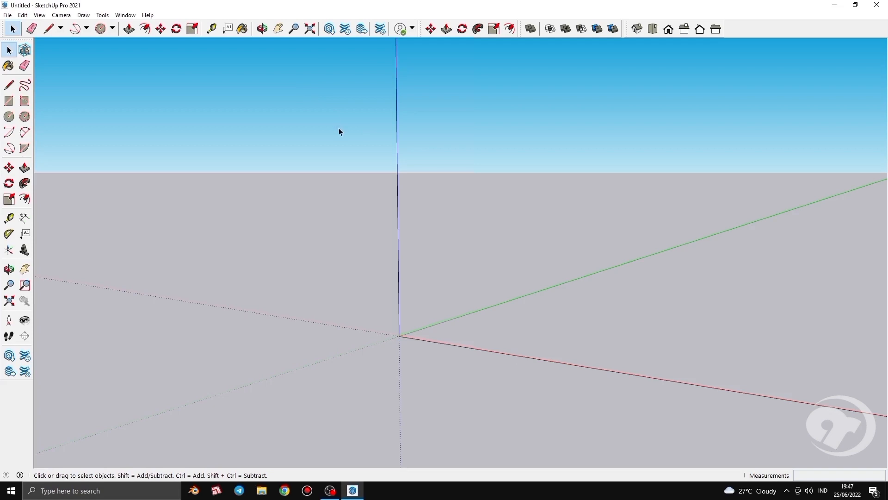
# - With the Rectangle tool, cycle the drawing-plane lock repeatedly through the blue, red and green axes, finishing on blue
pyautogui.click(8, 103)
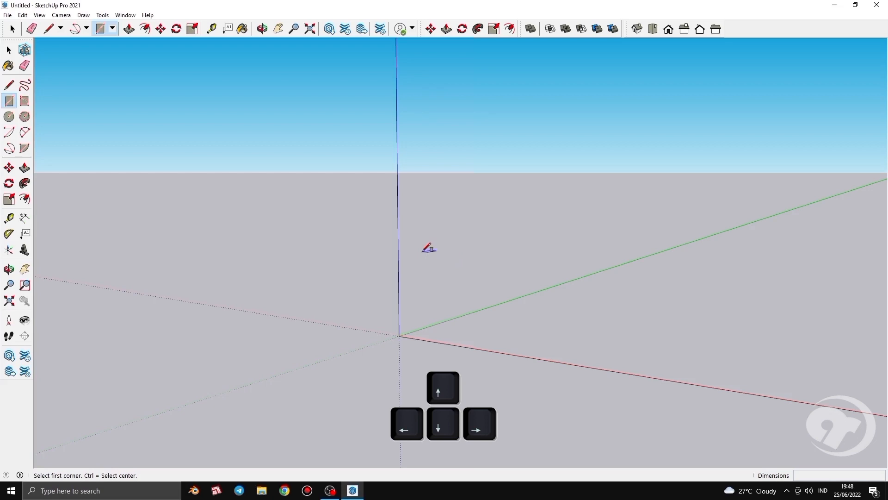
pyautogui.press('Up')
pyautogui.press('Right')
pyautogui.press('Left')
pyautogui.press('Up')
pyautogui.press('Right')
pyautogui.press('Left')
pyautogui.press('Up')
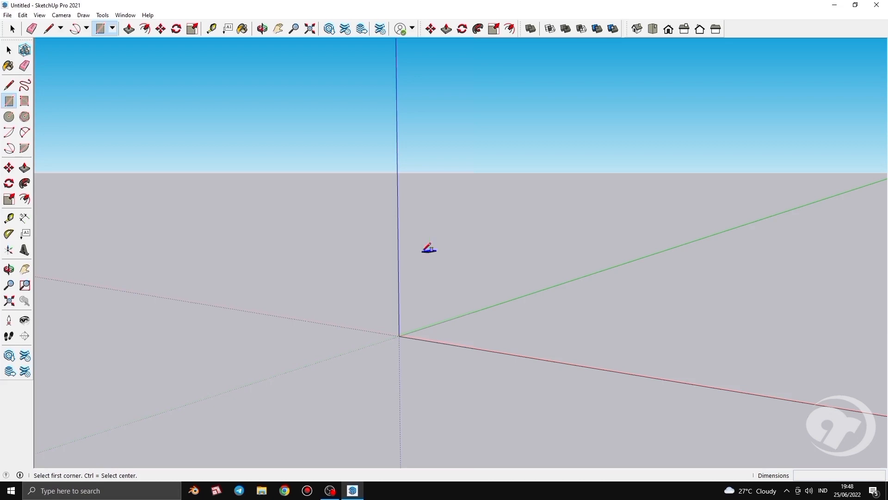
pyautogui.press('Right')
pyautogui.press('Left')
pyautogui.press('Up')
pyautogui.press('Right')
pyautogui.press('Left')
pyautogui.press('Up')
pyautogui.press('Right')
pyautogui.press('Left')
pyautogui.press('Up')
pyautogui.press('Right')
pyautogui.press('Left')
pyautogui.press('Up')
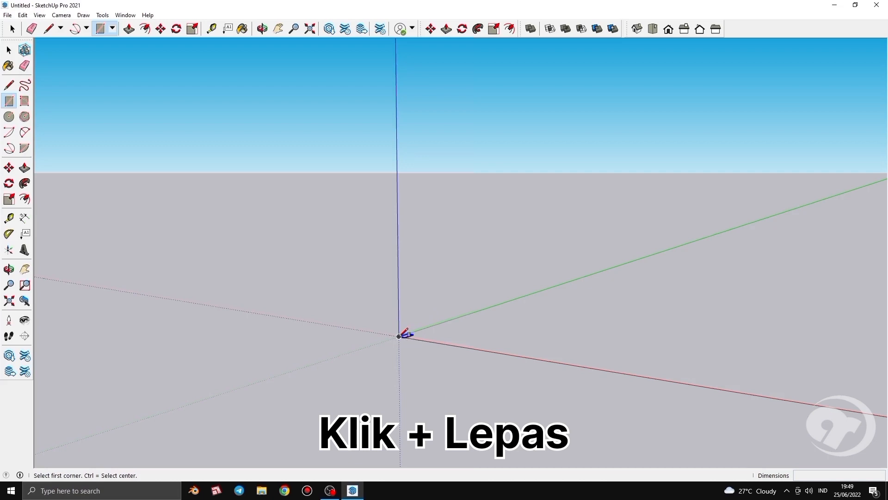
# - Draw a 120 by 60 cm rectangle on the ground plane starting from the origin
pyautogui.click(400, 335)
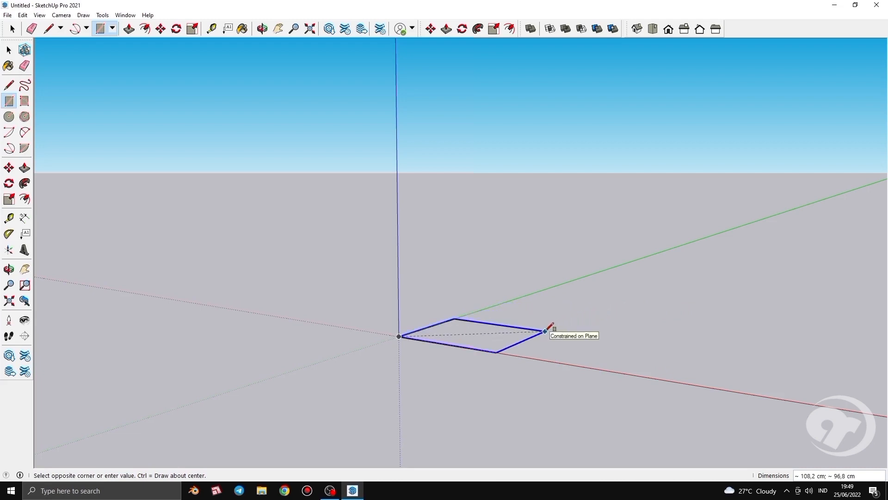
pyautogui.write('120;60')
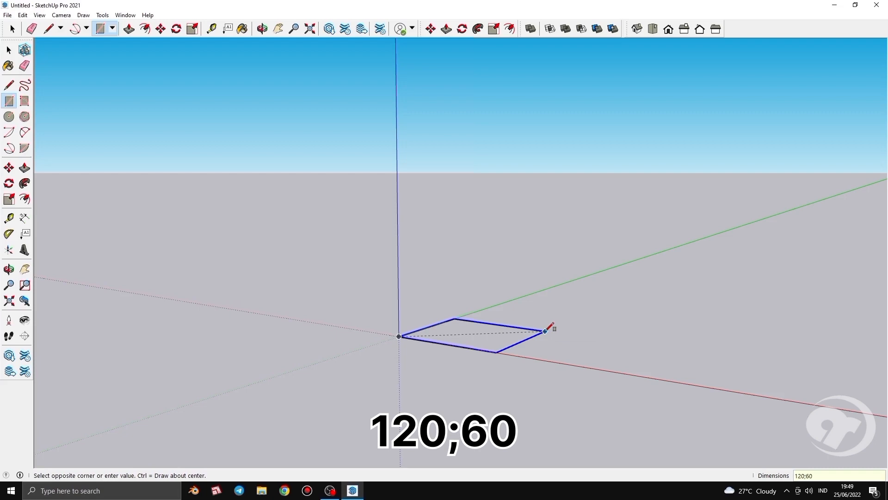
pyautogui.press('Return')
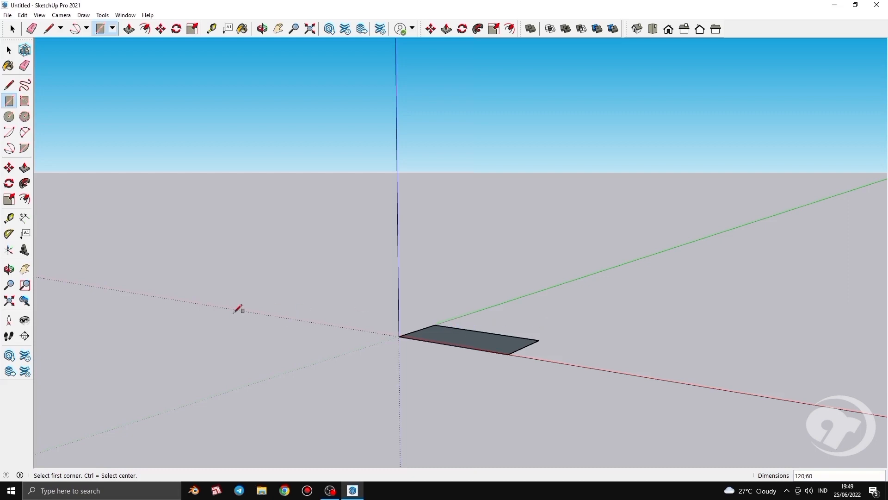
# - Draw a 50 by 50 cm square beside the first rectangle, starting from a point on the green axis
pyautogui.click(9, 269)
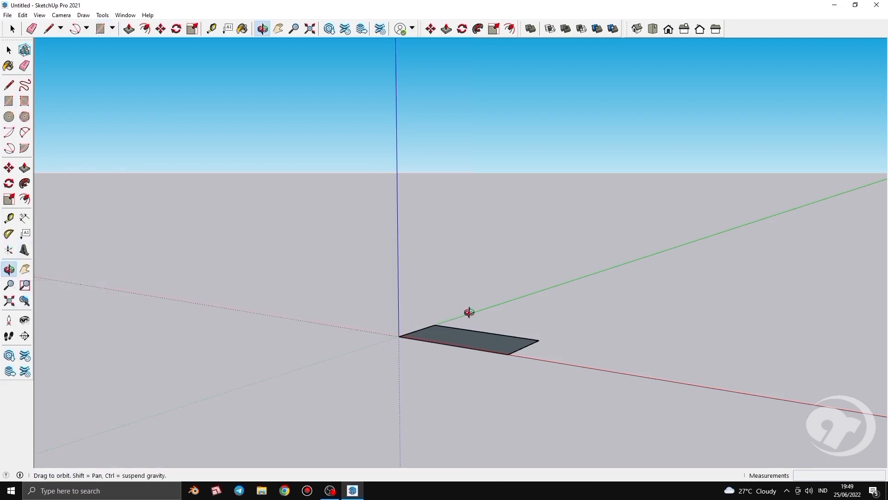
pyautogui.moveTo(470, 312); pyautogui.dragTo(317, 301)
pyautogui.moveTo(317, 302); pyautogui.dragTo(384, 282, button='middle')
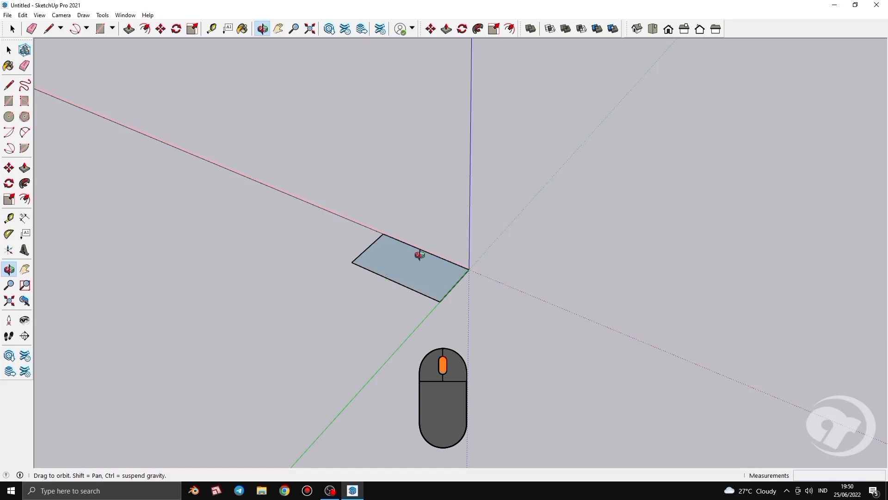
pyautogui.scroll(4, 419, 256)
pyautogui.scroll(-3, 420, 256)
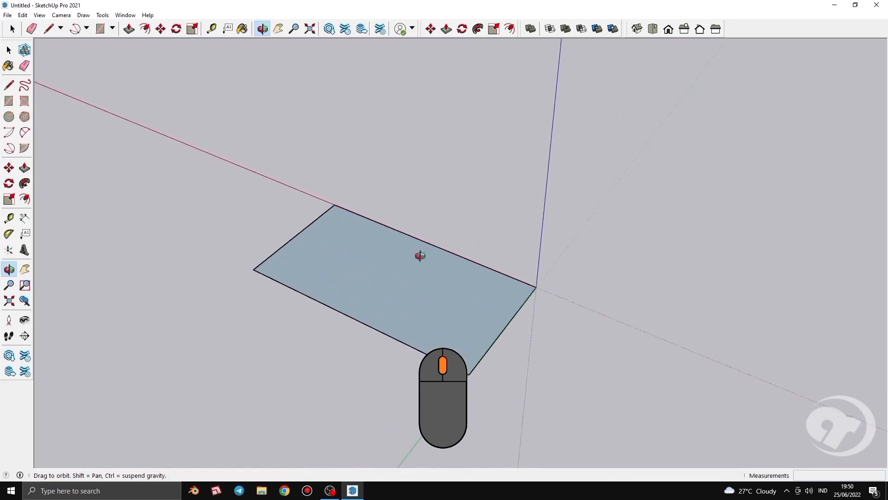
pyautogui.moveTo(532, 257); pyautogui.dragTo(567, 295)
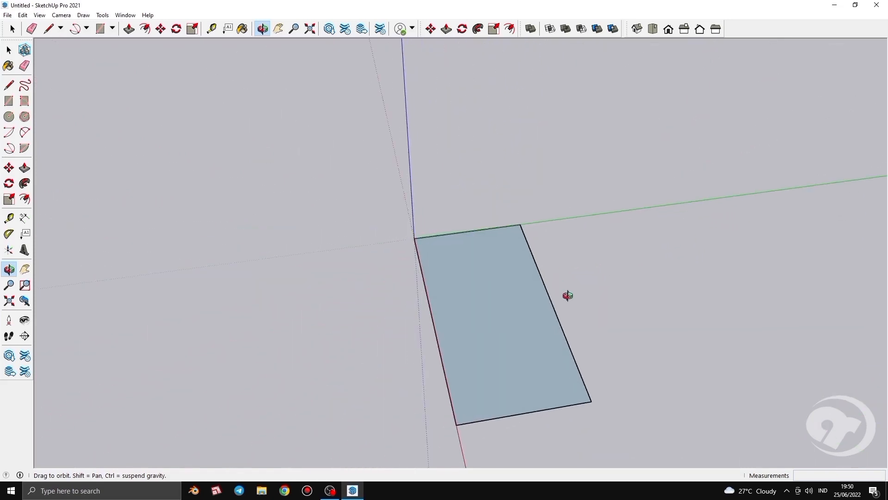
pyautogui.click(10, 102)
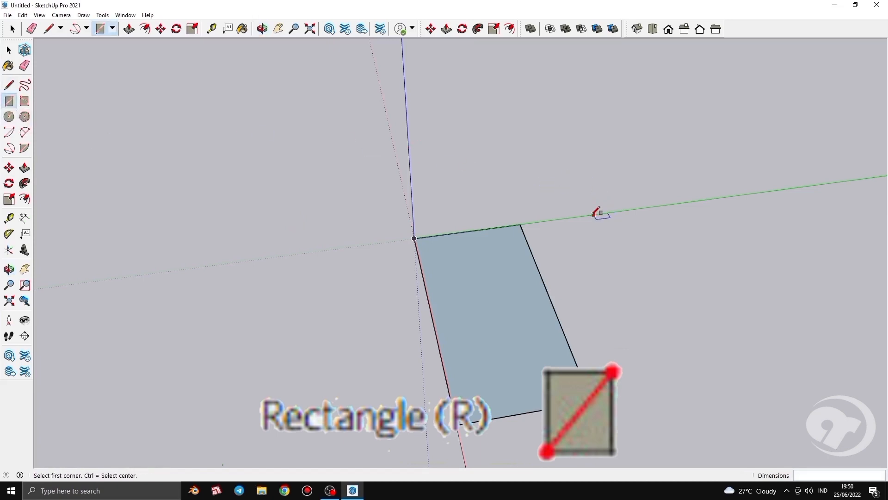
pyautogui.click(550, 220)
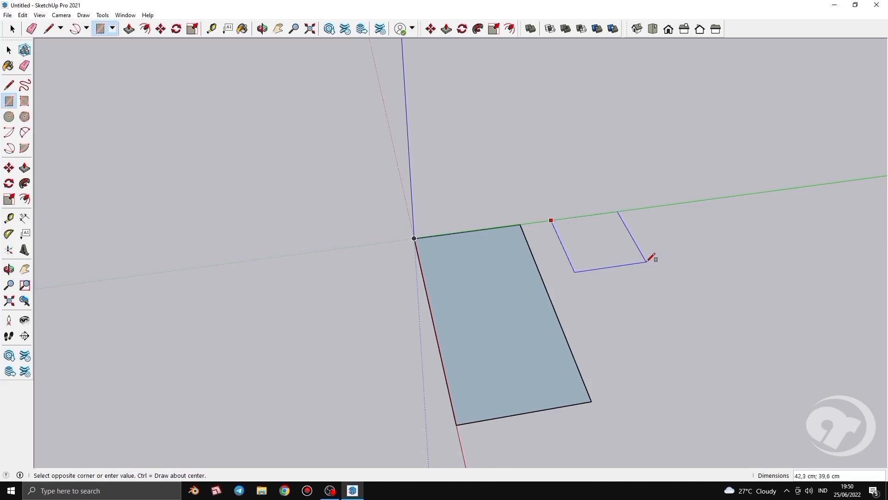
pyautogui.write('50;50')
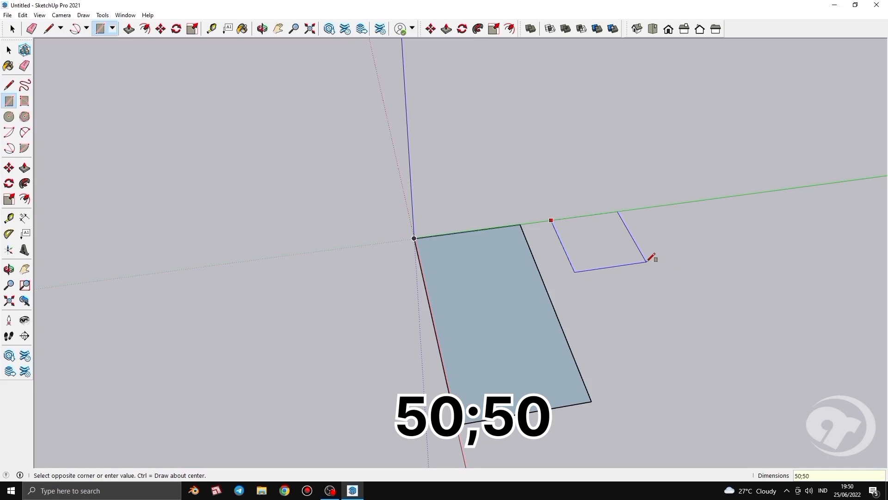
pyautogui.press('Return')
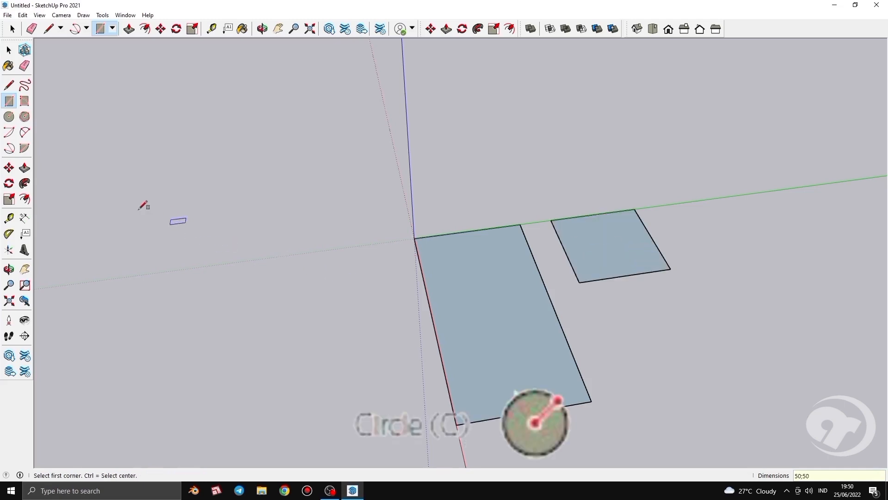
# - Draw a circle with a 15 cm radius on the ground plane beside the square
pyautogui.click(9, 117)
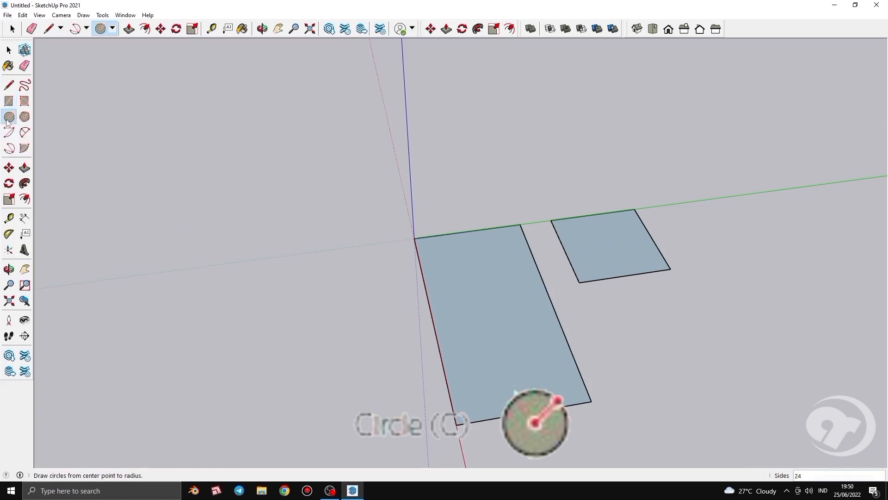
pyautogui.scroll(-4, 411, 280)
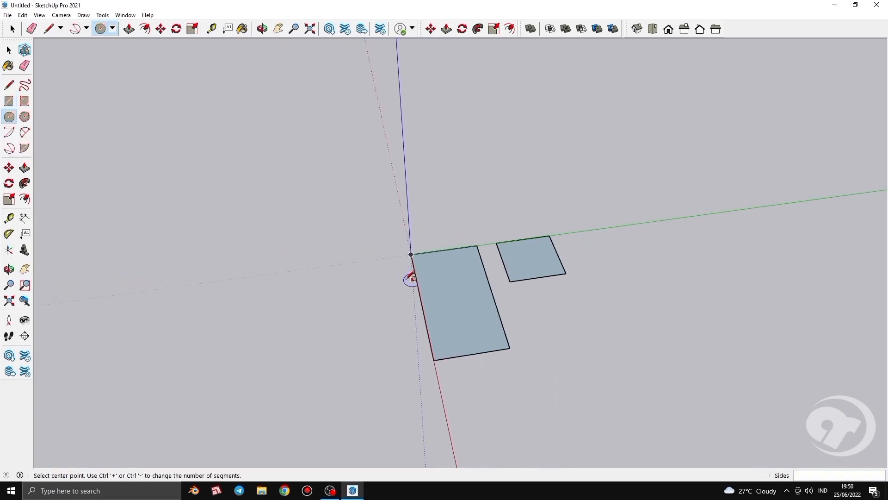
pyautogui.scroll(2, 621, 260)
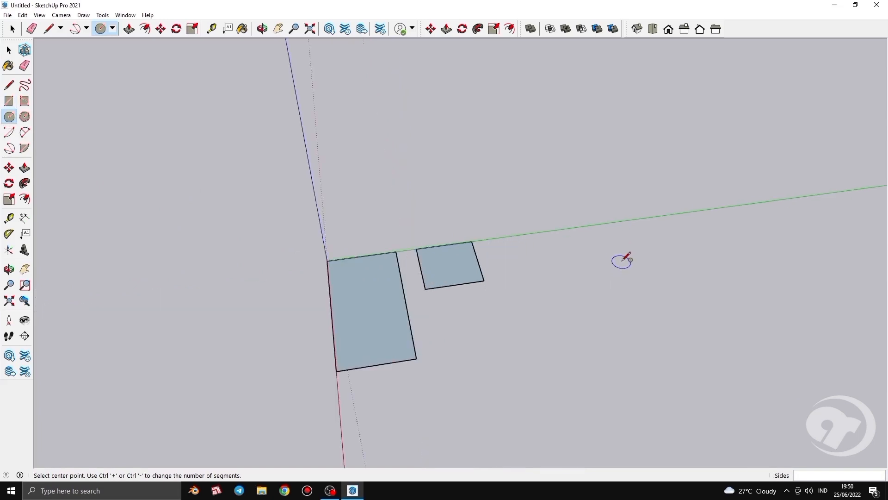
pyautogui.click(485, 252)
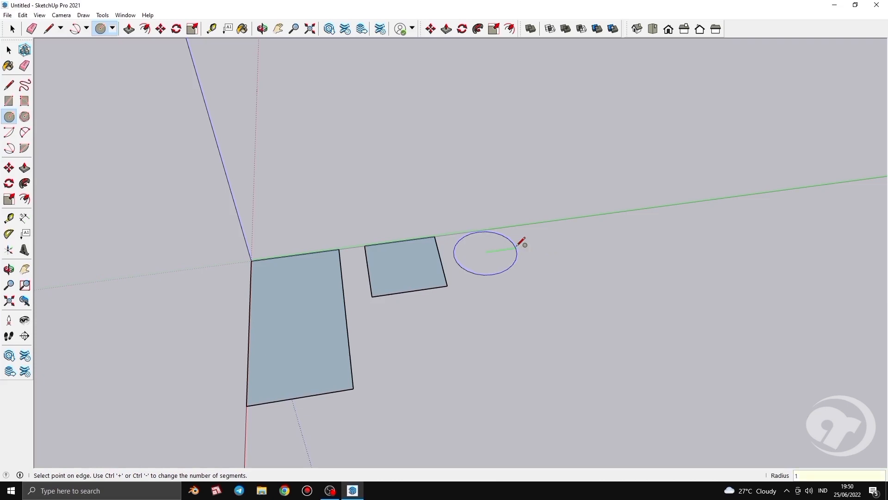
pyautogui.press('Return')
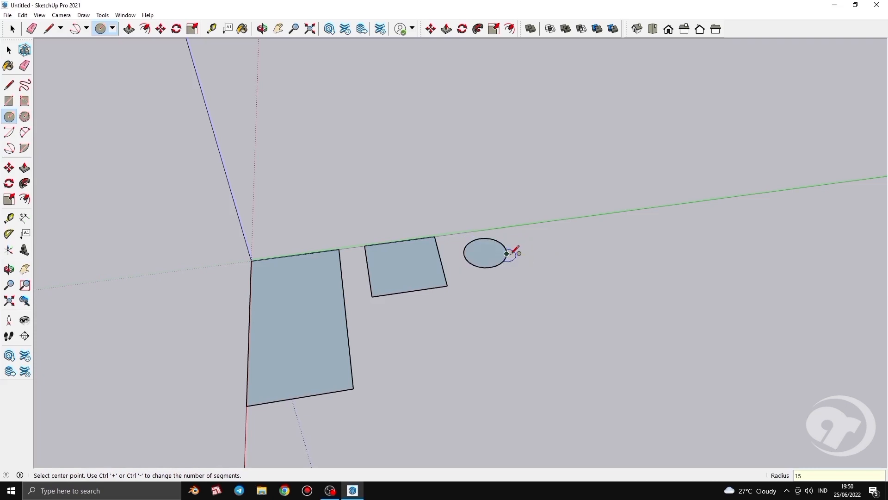
# - Measure the circle's diameter with the Tape Measure tool, parallel to the green axis, without placing a guide
pyautogui.scroll(3, 514, 248)
pyautogui.scroll(-2, 488, 270)
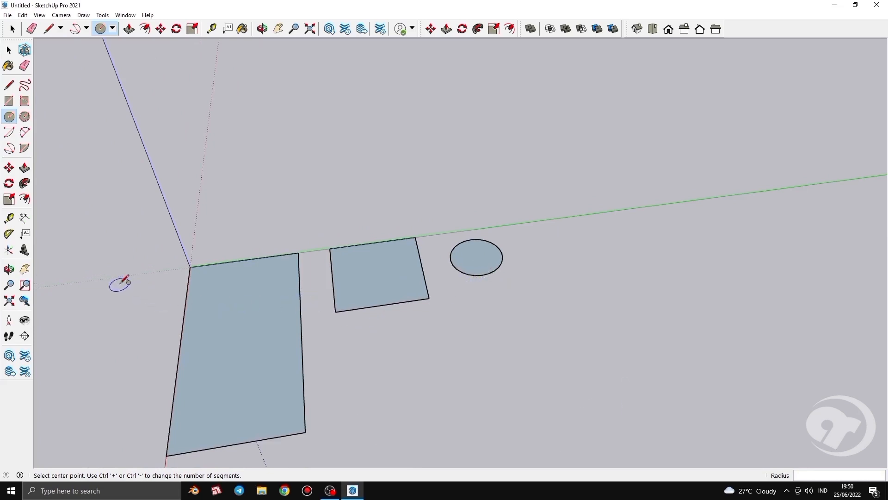
pyautogui.click(11, 219)
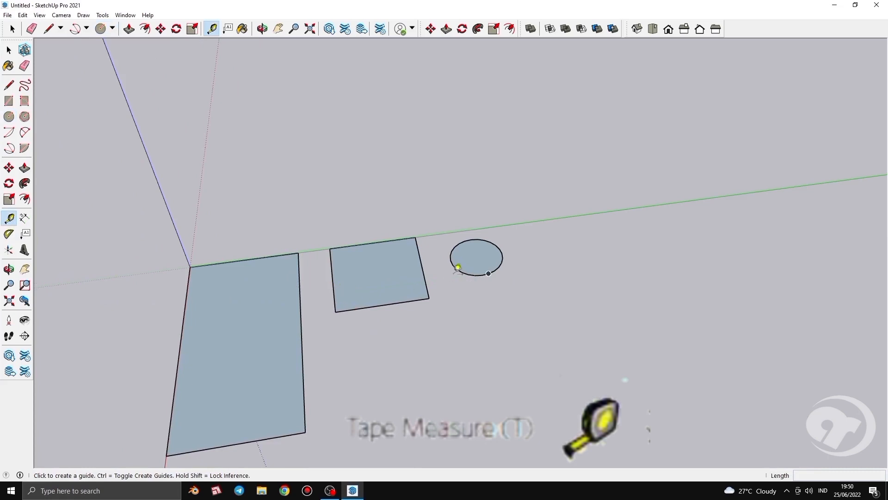
pyautogui.scroll(2, 458, 267)
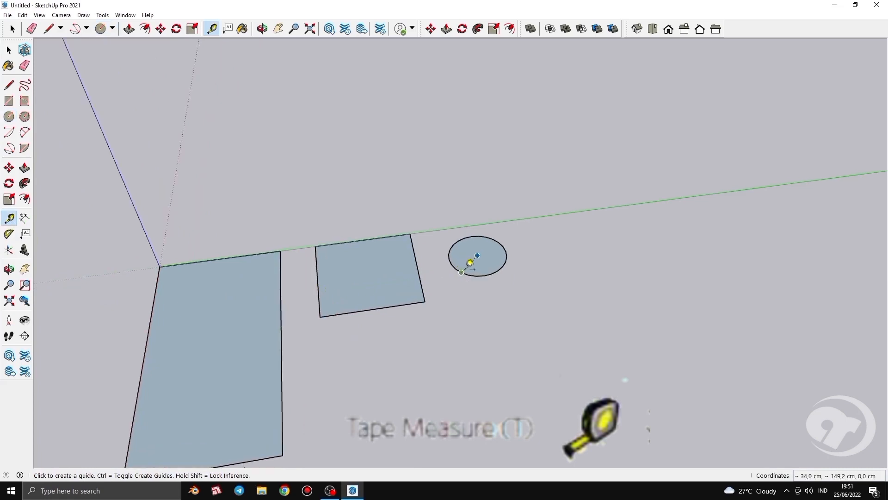
pyautogui.click(448, 257)
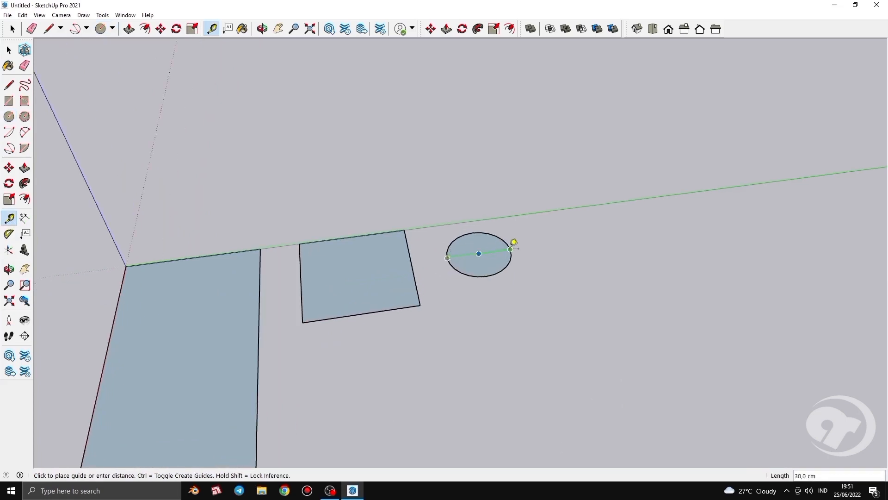
pyautogui.scroll(-3, 514, 243)
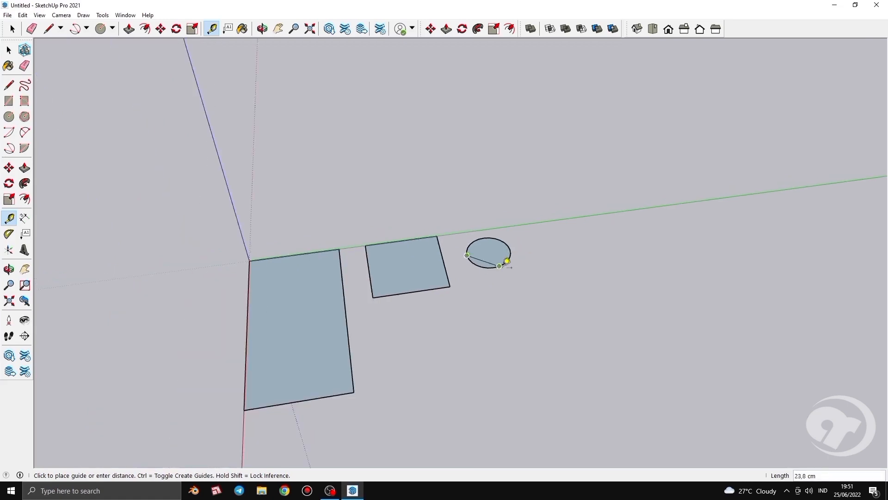
pyautogui.press('space')
# - Measure the length and width of the large rectangle with the Tape Measure tool, from one edge to the opposite edge
pyautogui.press('t')
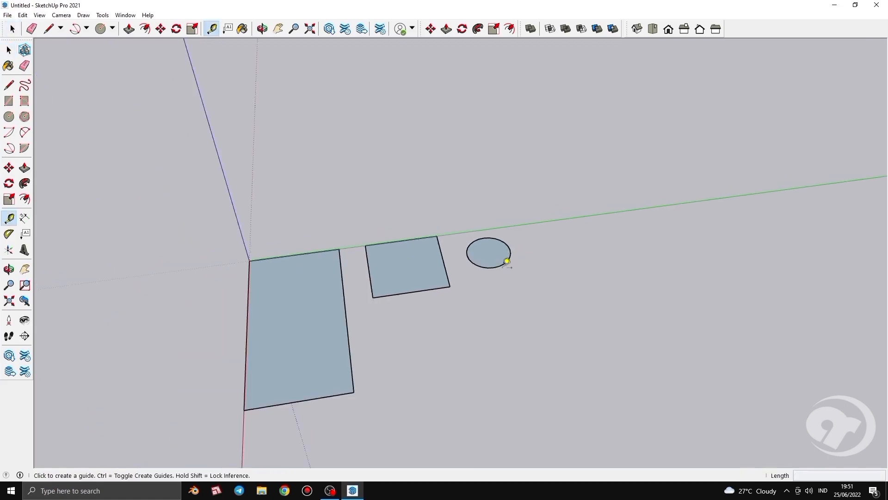
pyautogui.click(499, 266)
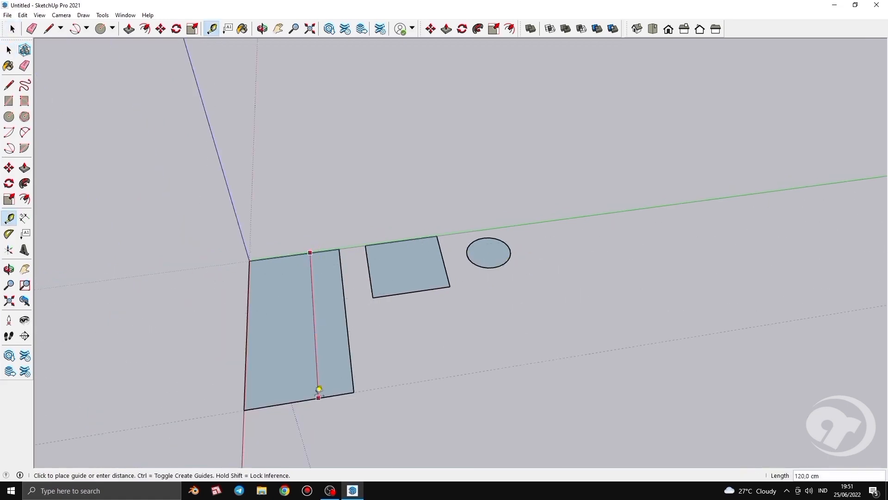
pyautogui.press('space')
pyautogui.press('t')
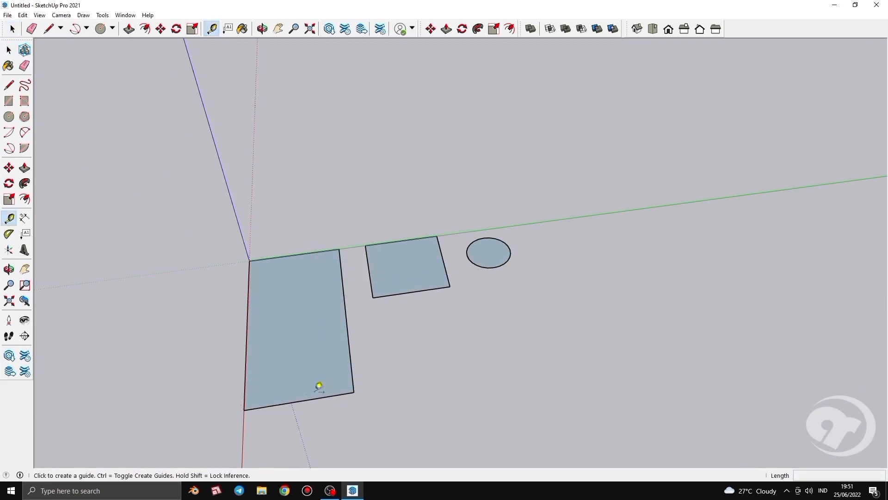
pyautogui.click(248, 312)
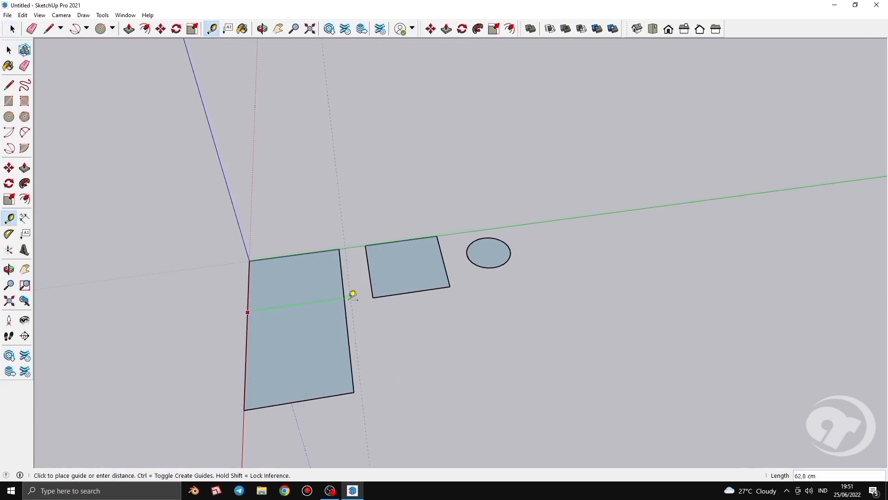
pyautogui.click(349, 292)
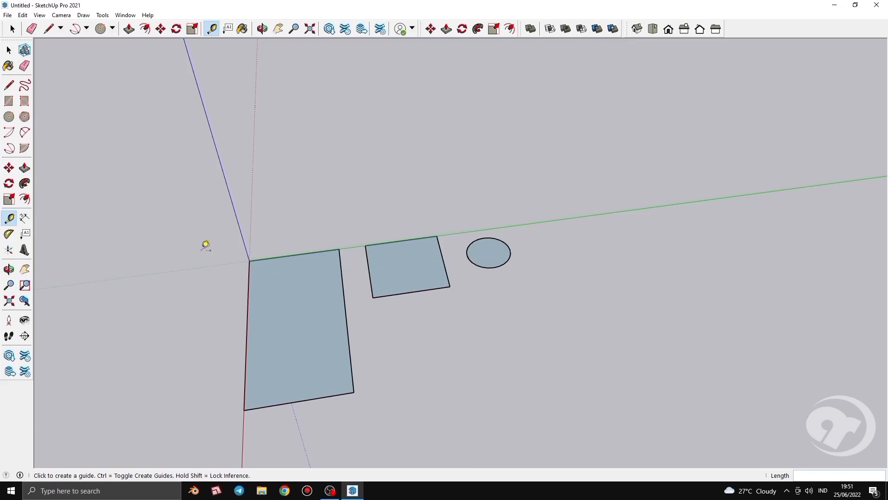
# - Draw a 3-sided polygon with an inscribed radius of about 32 cm on the ground plane, in front of the circle
pyautogui.click(25, 118)
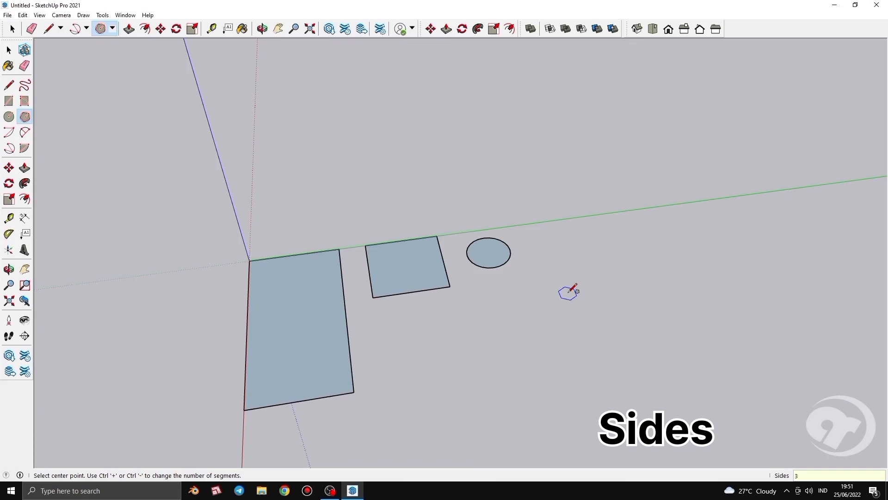
pyautogui.click(505, 317)
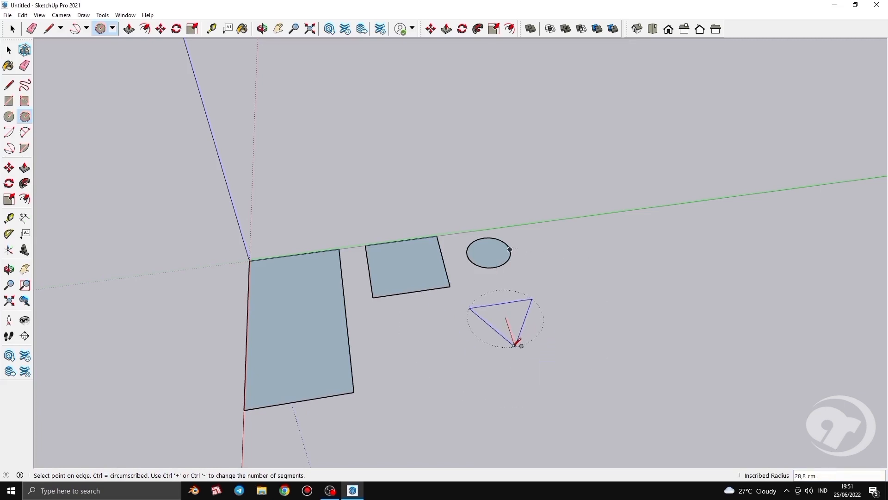
pyautogui.click(516, 349)
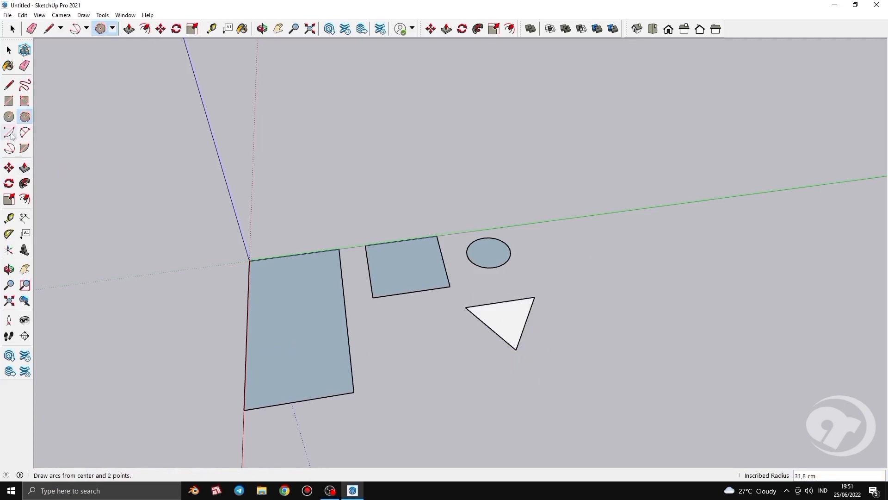
# - Draw a 5-sided polygon with an inscribed radius of about 41 cm on the ground plane beside the triangle
pyautogui.click(9, 117)
pyautogui.click(24, 118)
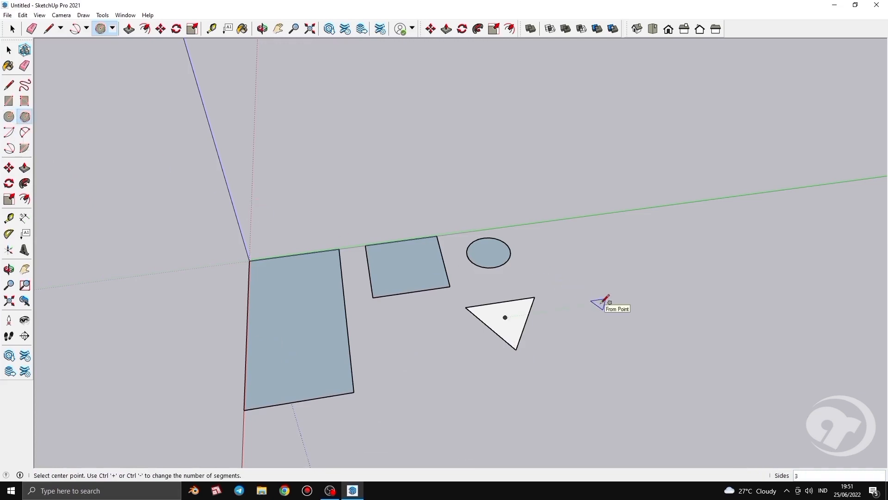
pyautogui.press('BackSpace')
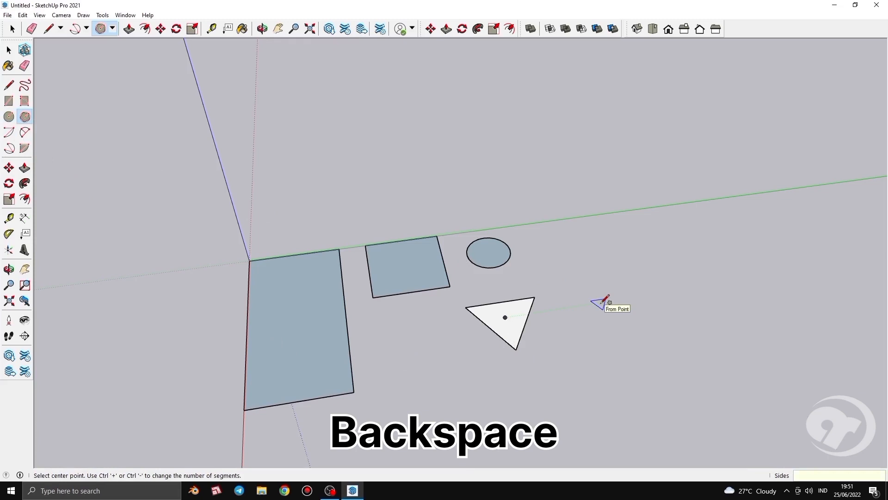
pyautogui.write('5')
pyautogui.click(601, 303)
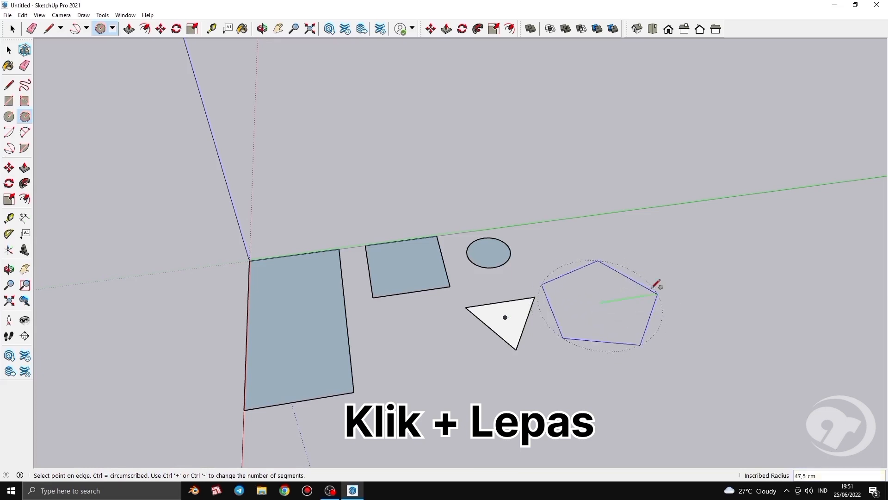
pyautogui.click(642, 334)
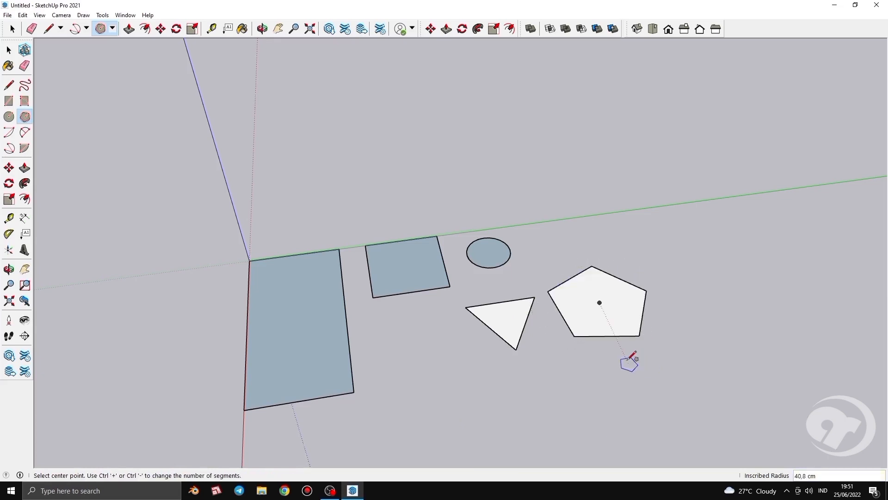
# - Draw a 6-sided polygon with an inscribed radius of about 31 cm between the large rectangle and the triangle
pyautogui.click(24, 117)
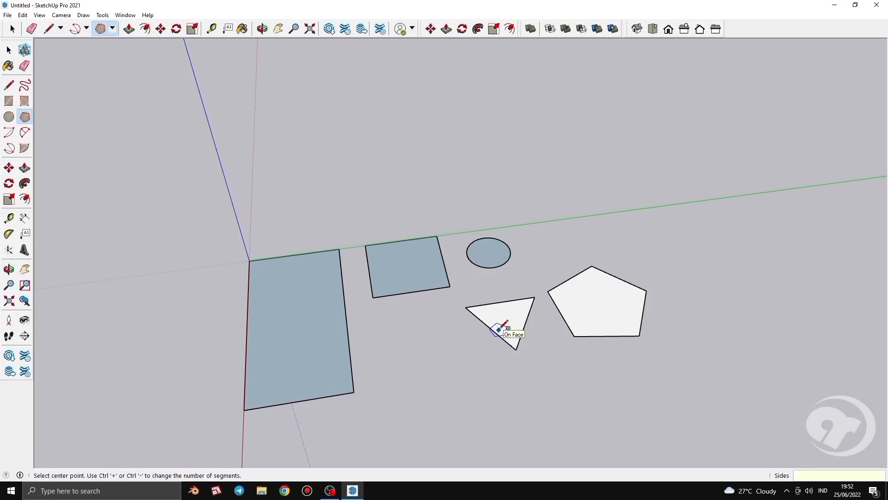
pyautogui.write('6')
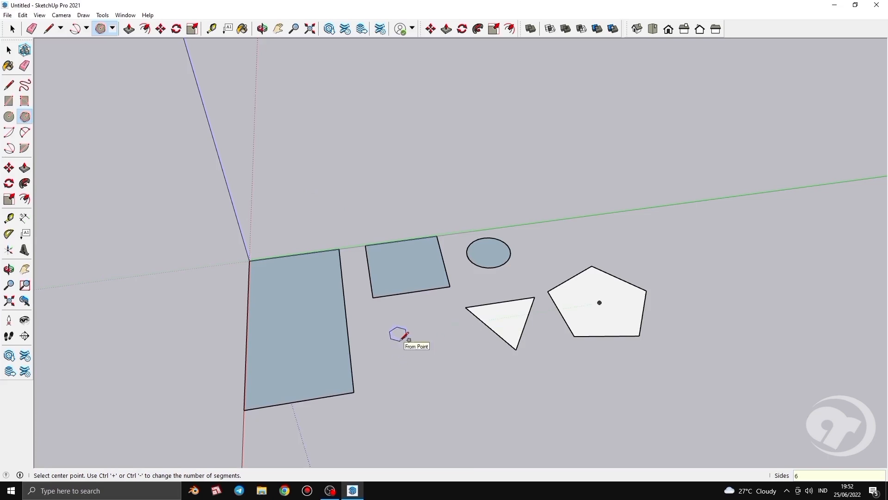
pyautogui.click(398, 334)
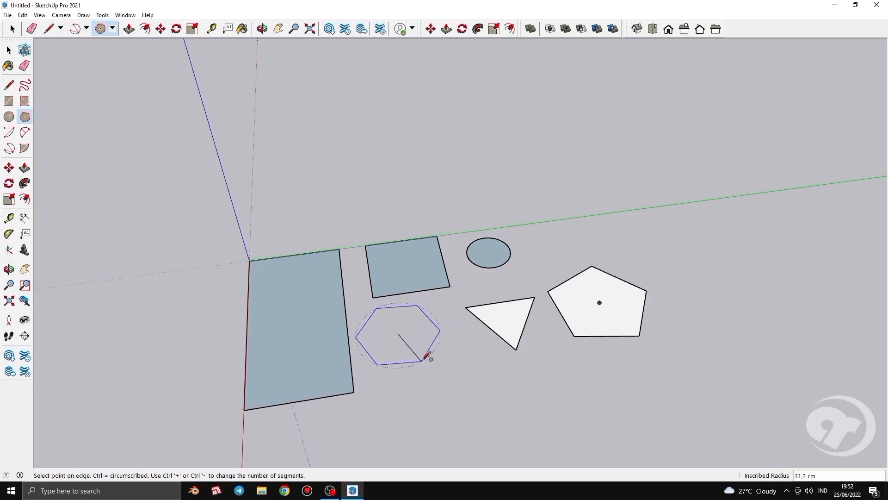
pyautogui.click(424, 359)
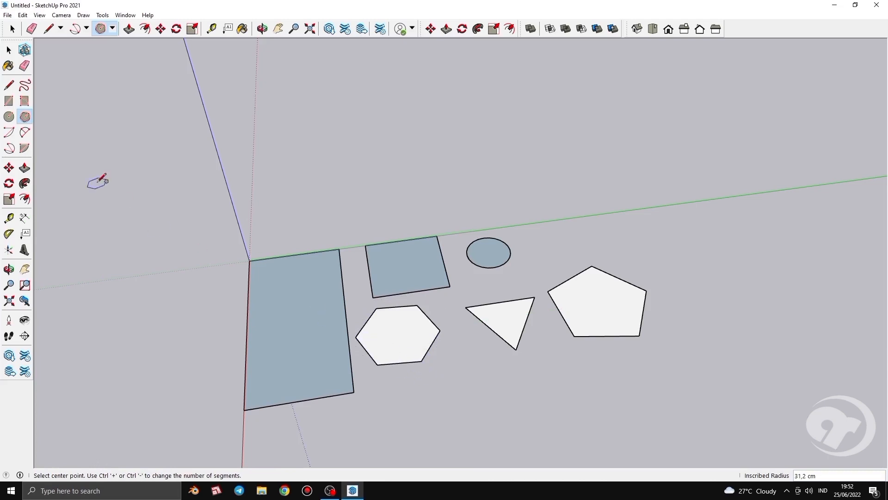
pyautogui.moveTo(97, 182); pyautogui.dragTo(653, 259, button='middle')
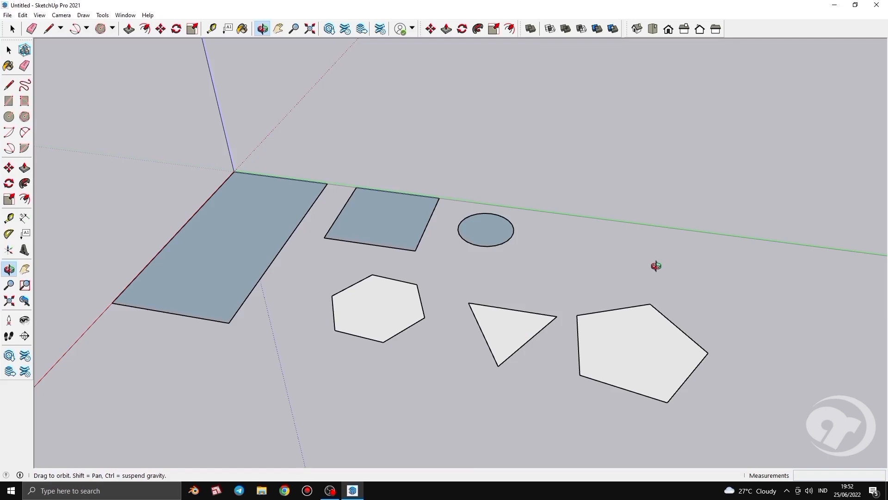